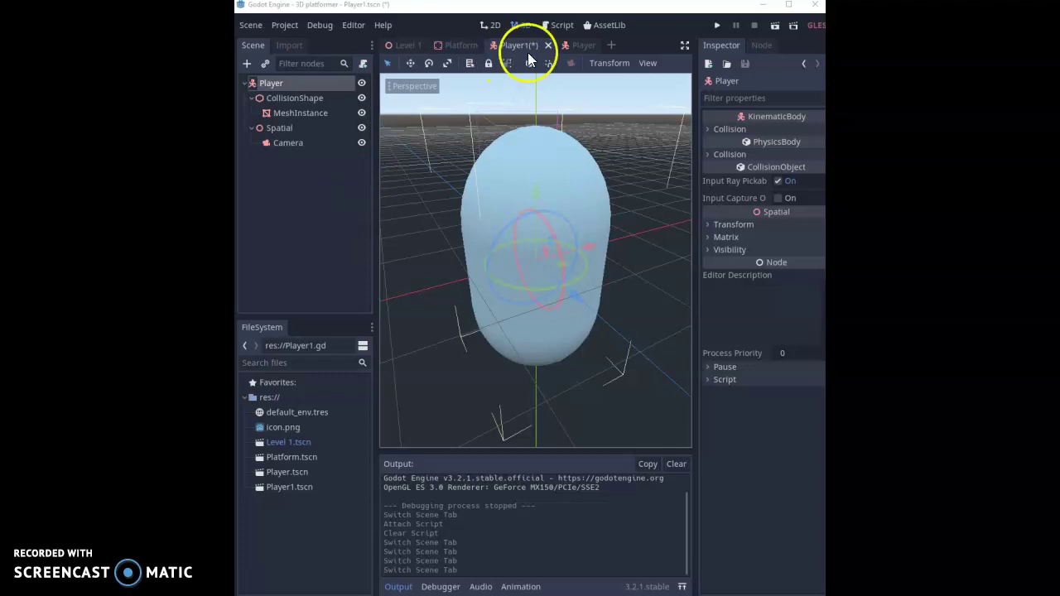
Switch between the Player1 and Player scene tabs, ending on Player to compare their node trees
left_click(582, 46)
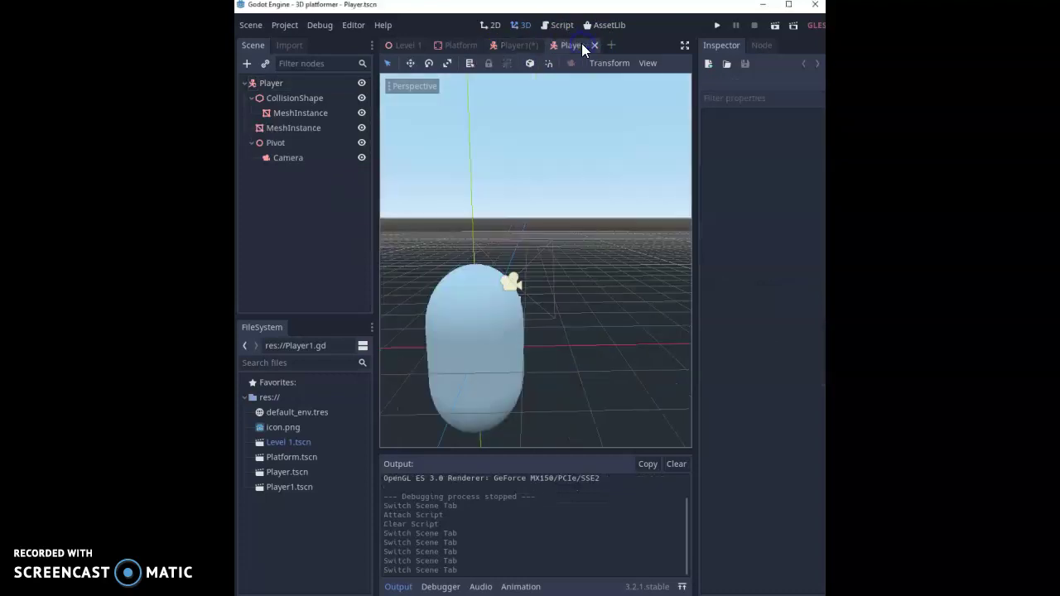
left_click(517, 47)
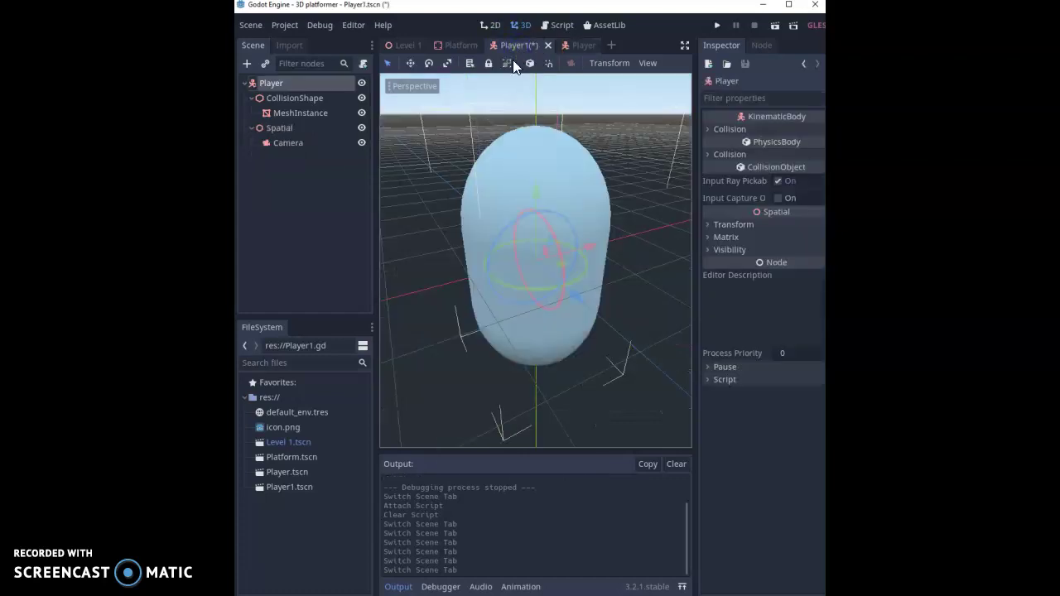
left_click(575, 48)
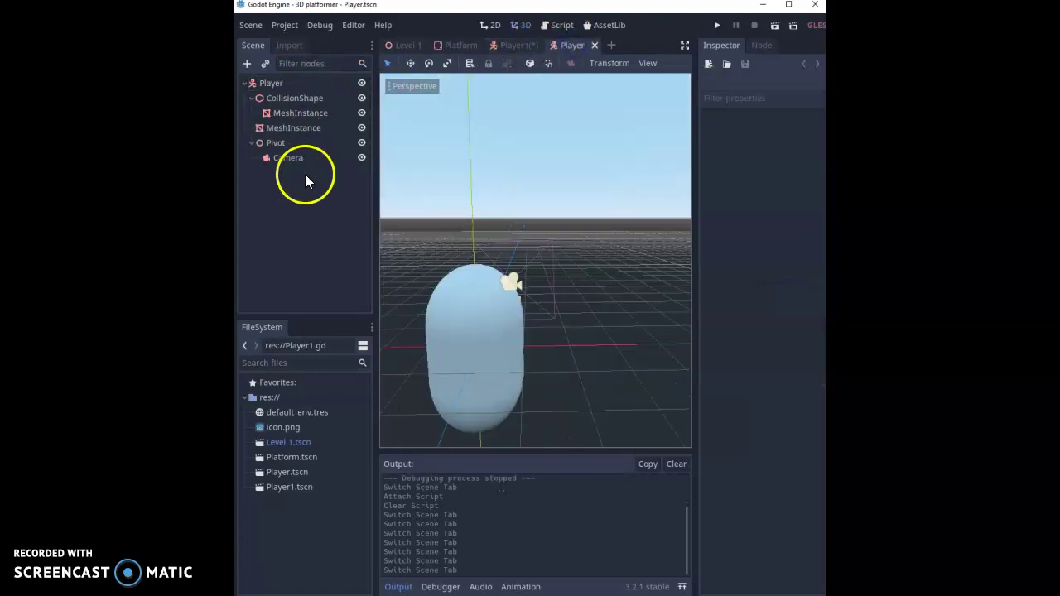
mouse_move(496, 47)
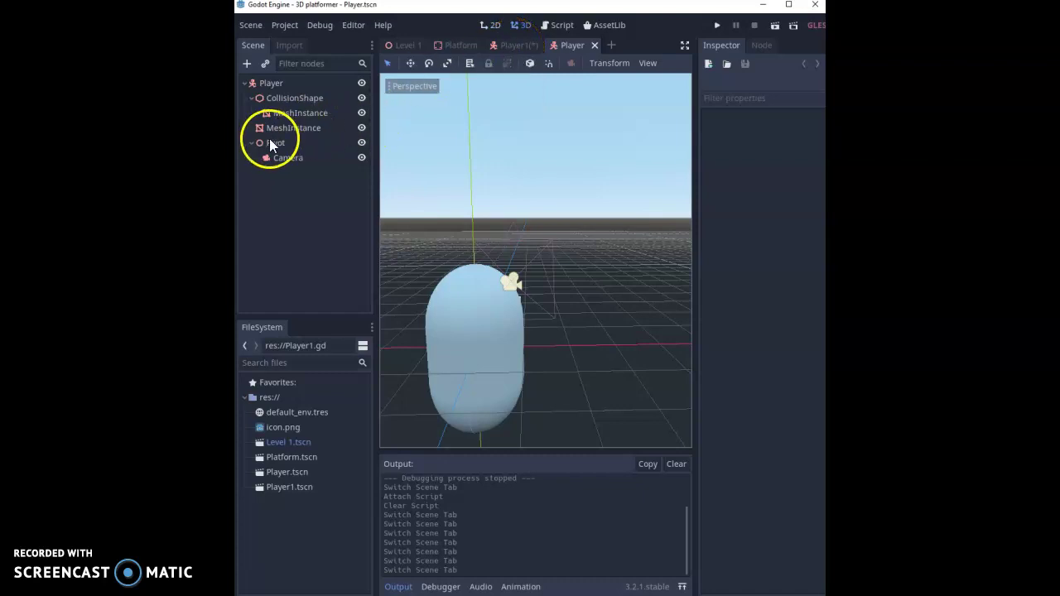
Rename Player1's Spatial node to Pivot, check it against the Player scene, and return
left_click(514, 40)
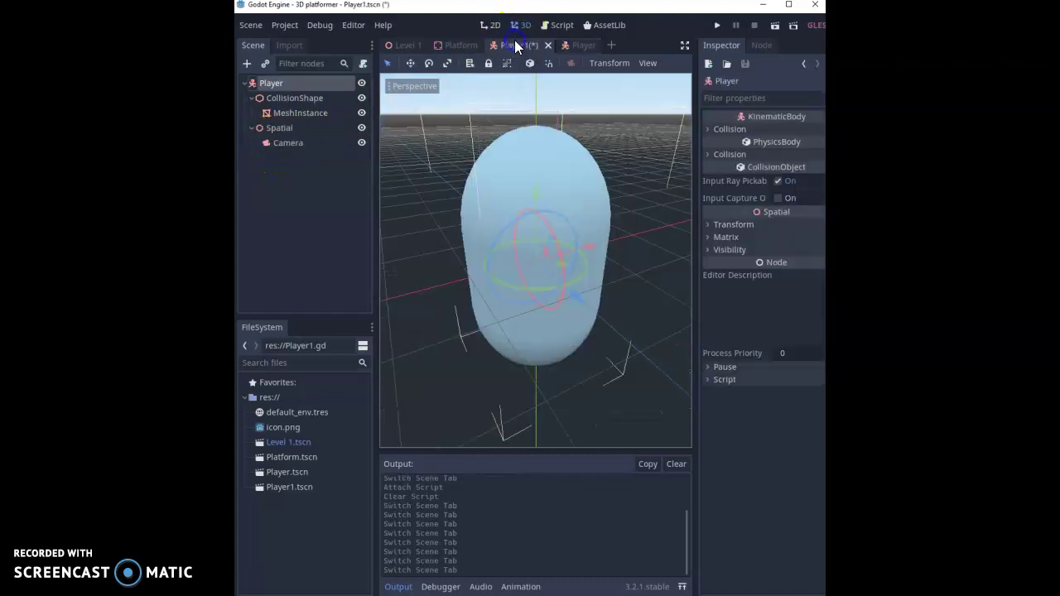
right_click(287, 130)
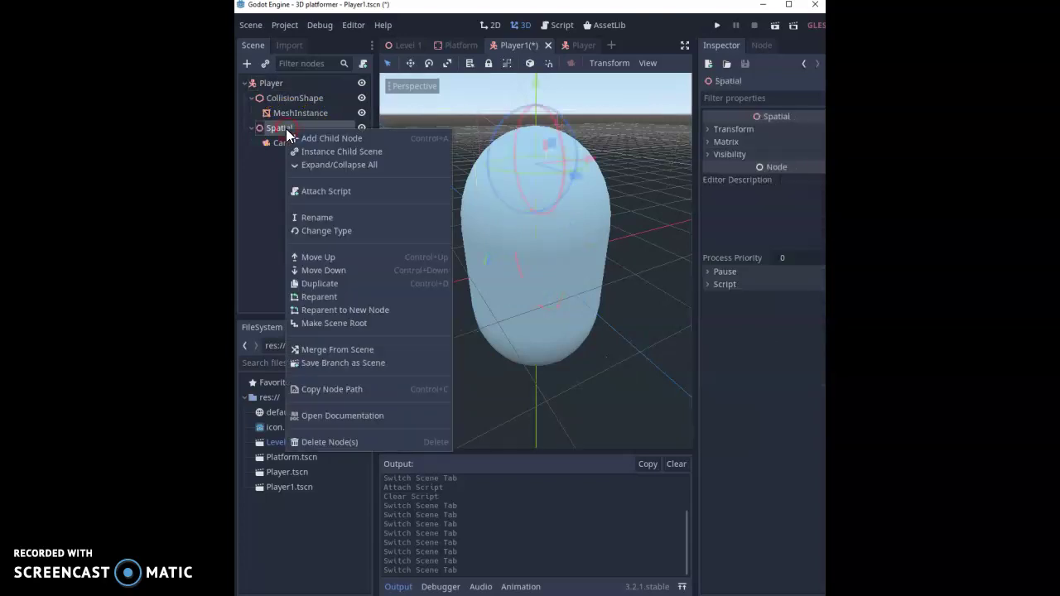
left_click(308, 217)
type("Pivot")
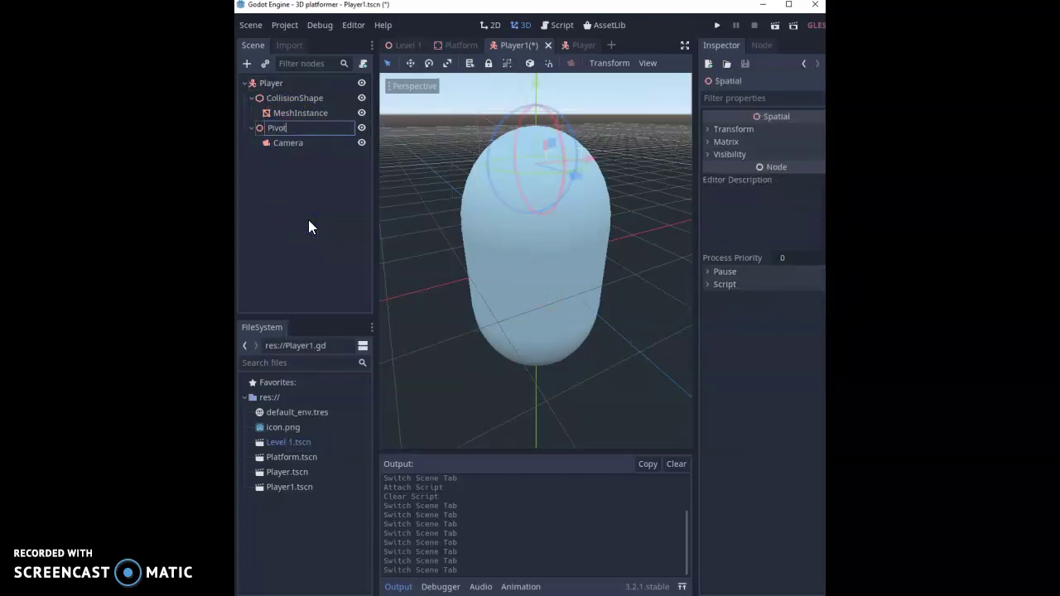
key("Return")
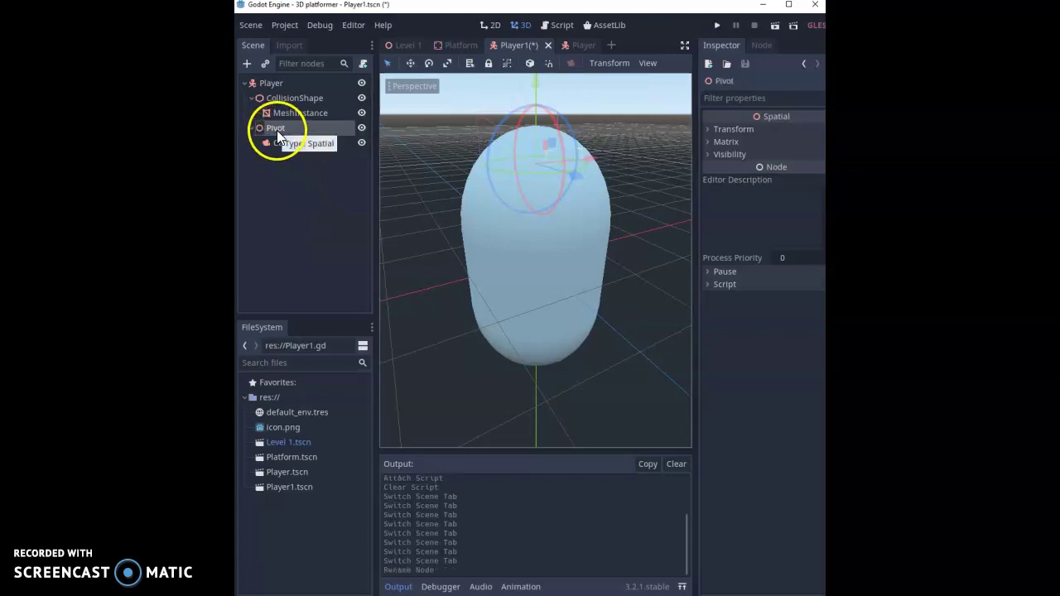
left_click(581, 48)
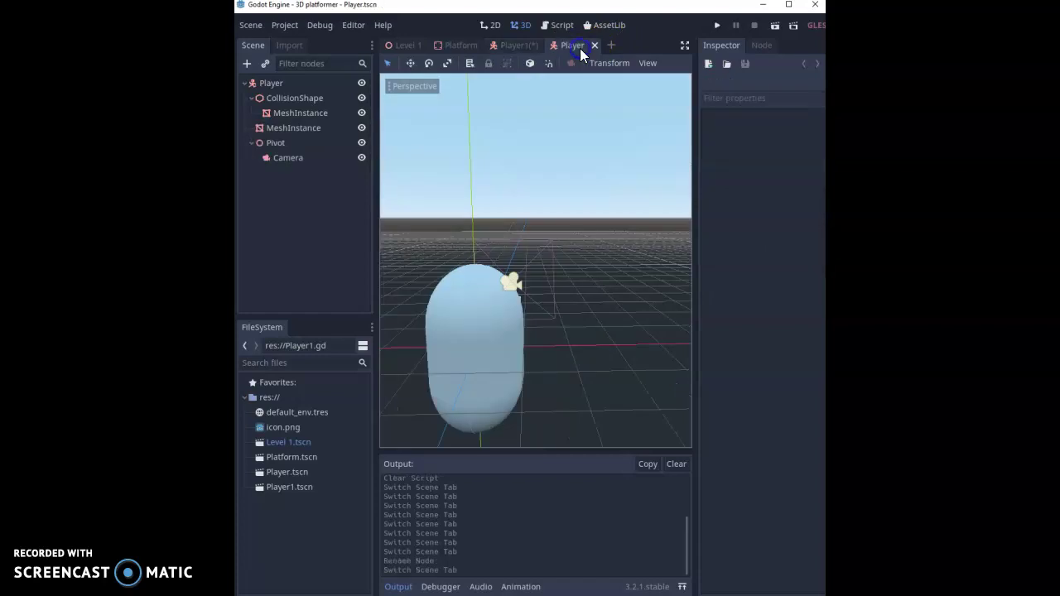
left_click(506, 45)
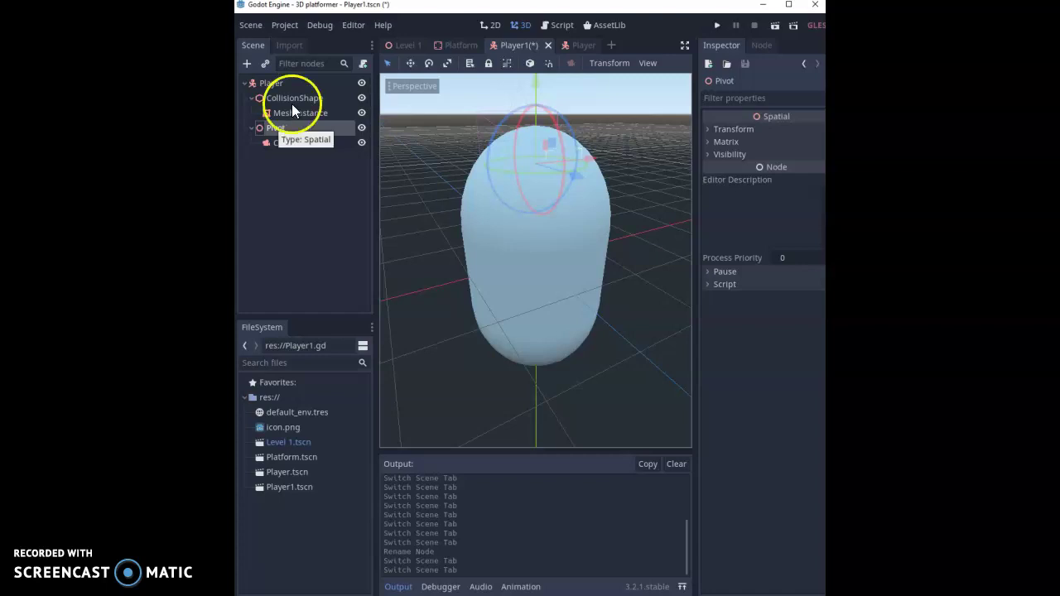
Attach a new res://Player1.gd script extending KinematicBody to the Player root node
left_click(297, 79)
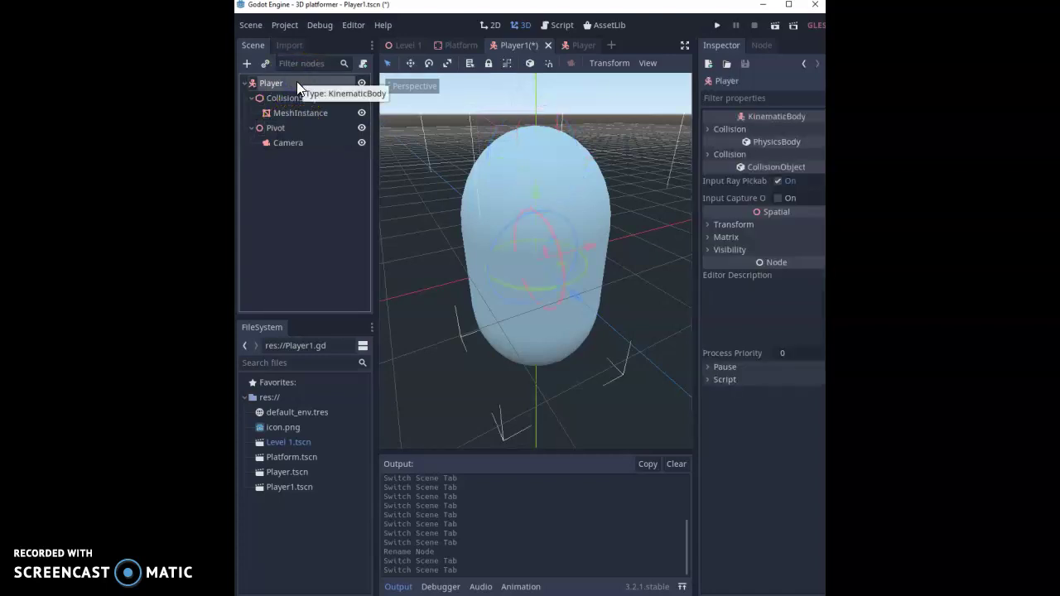
left_click(361, 66)
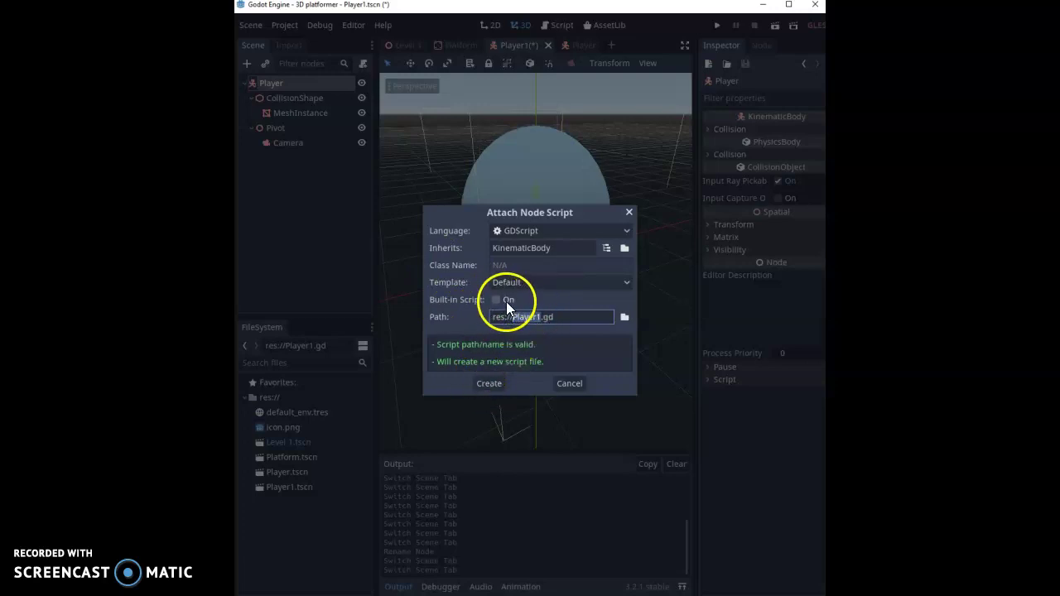
left_click(486, 383)
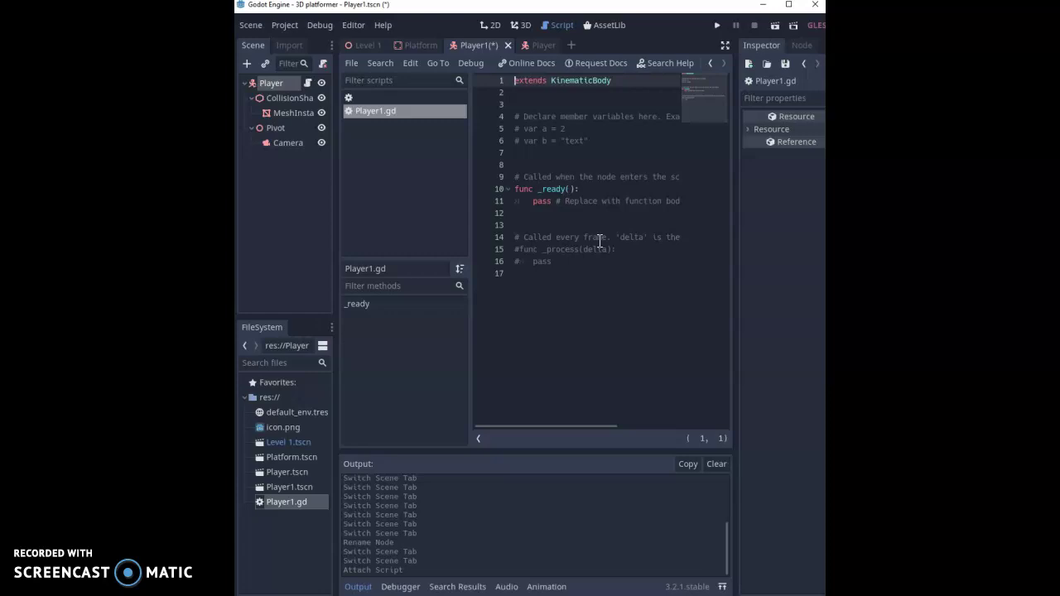
left_click(591, 277)
left_click(559, 514)
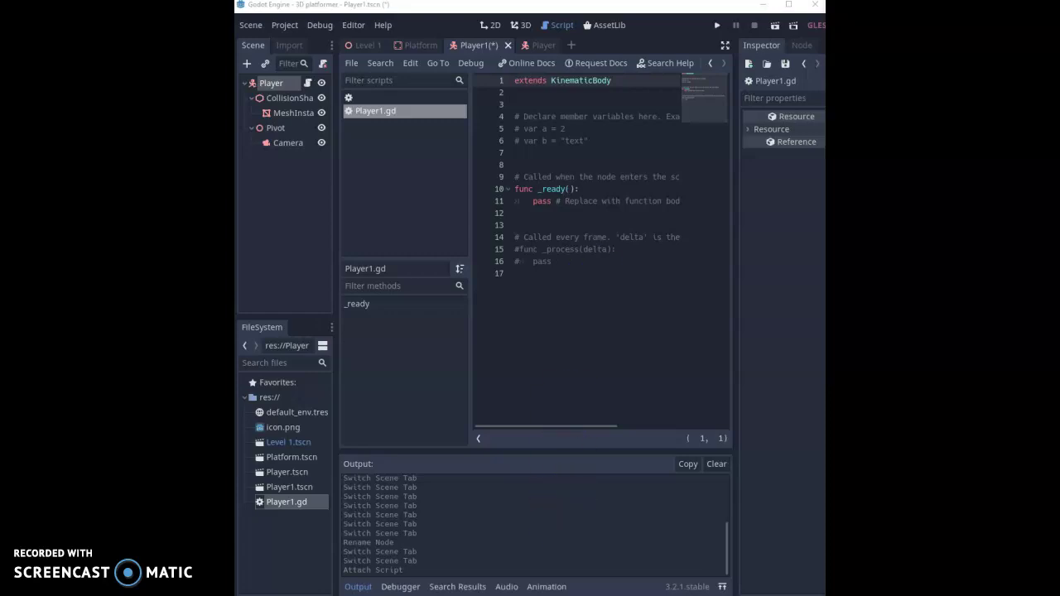
left_click(534, 504)
In Project Settings' Input Map, add a move_forward action
left_click(292, 31)
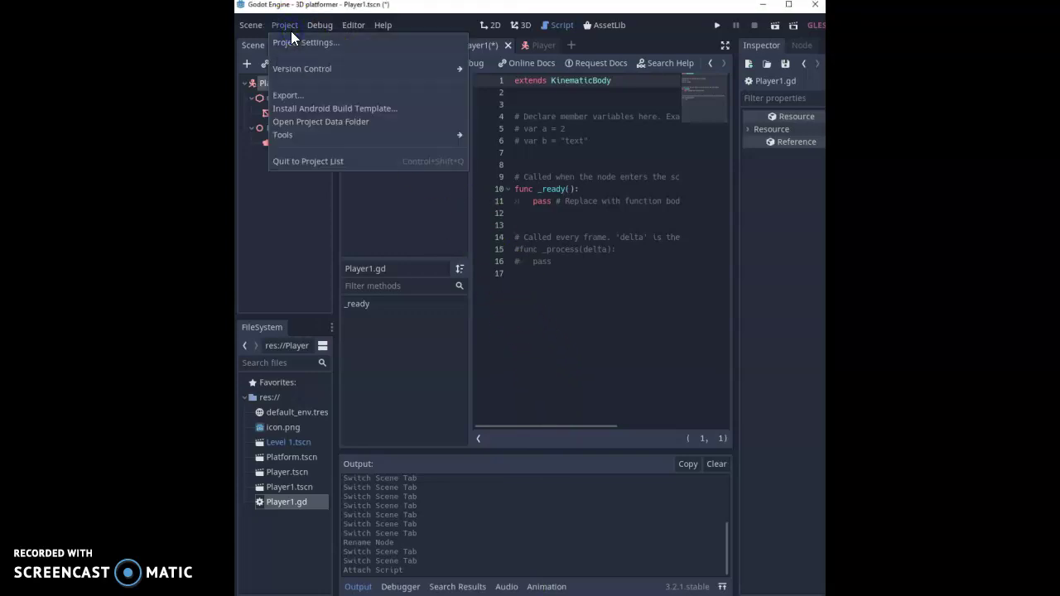
left_click(295, 43)
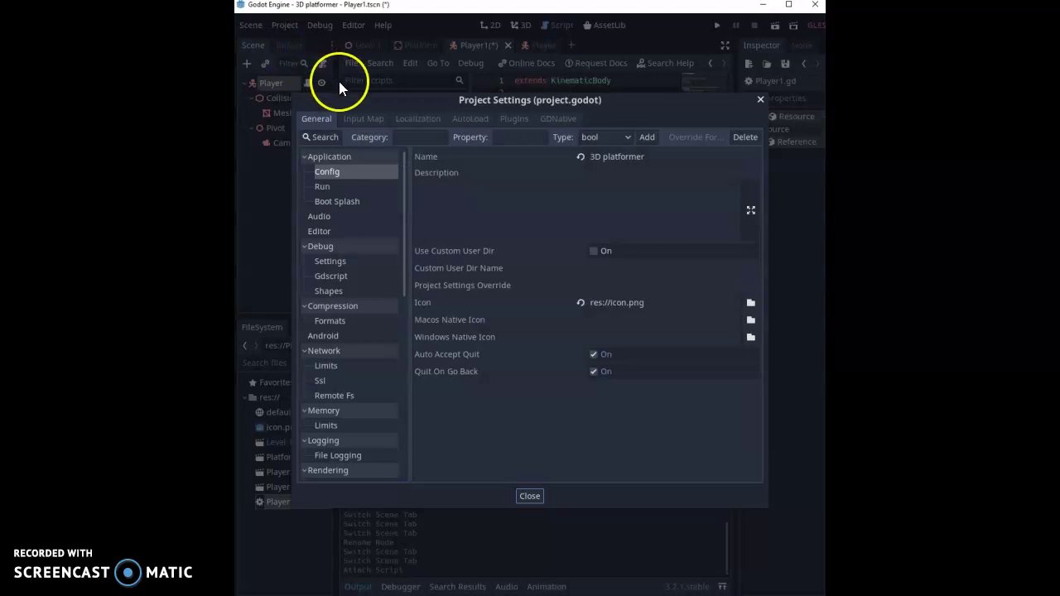
left_click(362, 118)
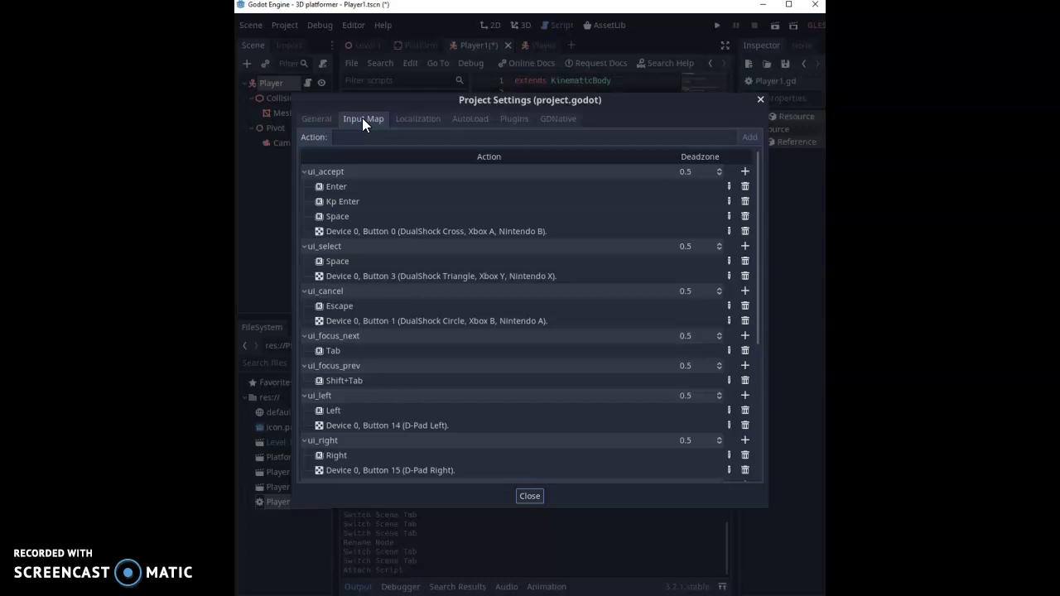
left_click(354, 139)
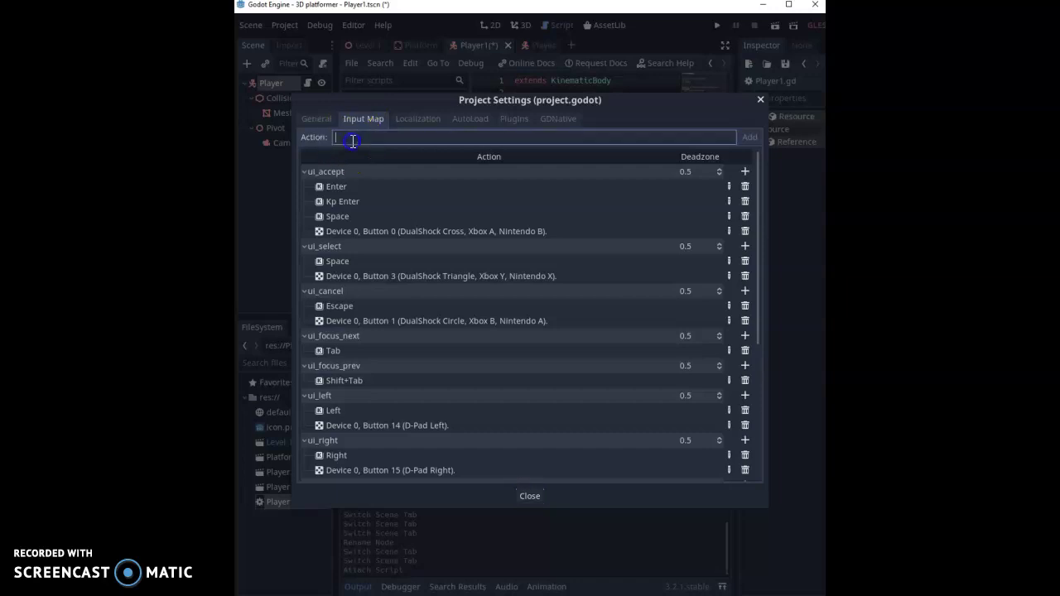
type("move_forward")
left_click(745, 137)
left_click(638, 138)
Add the move_backwards, move_left and move_right actions to the Input Map
type("mov")
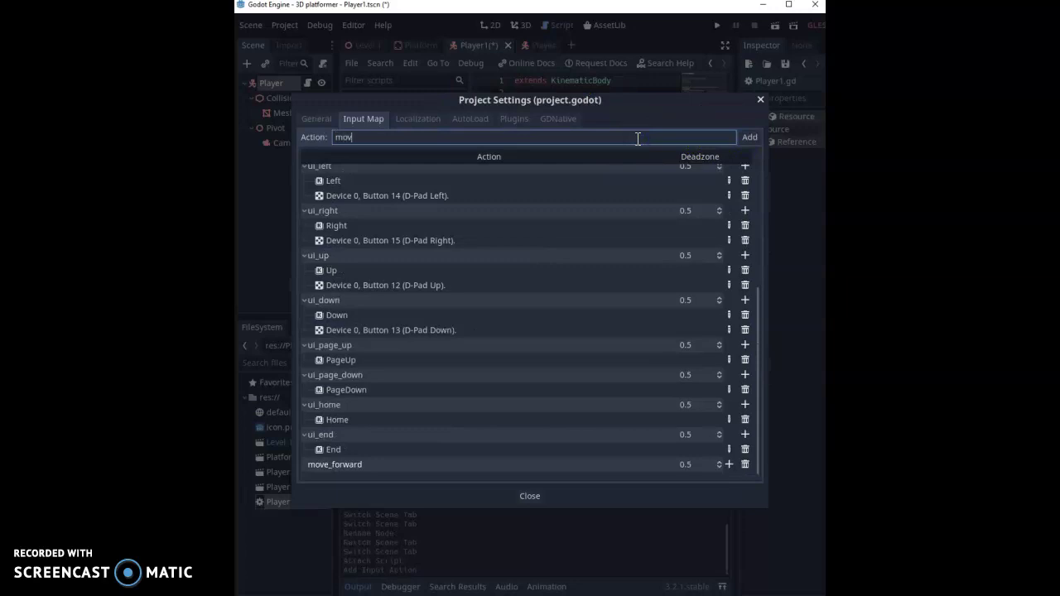
type("e_backwards")
left_click(749, 137)
left_click(710, 136)
type("m")
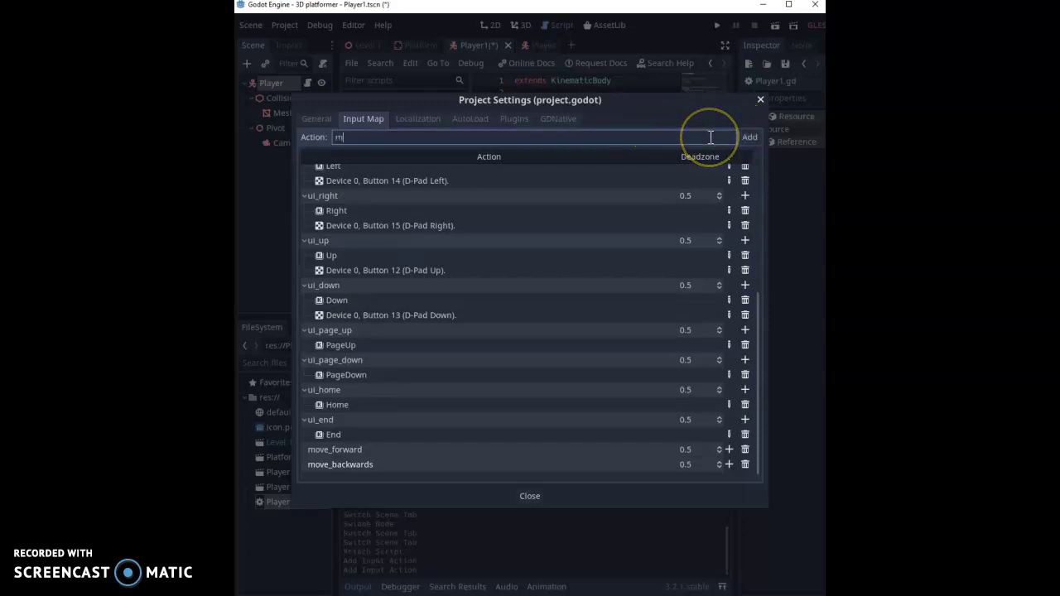
type("ove_left")
left_click(750, 137)
left_click(693, 133)
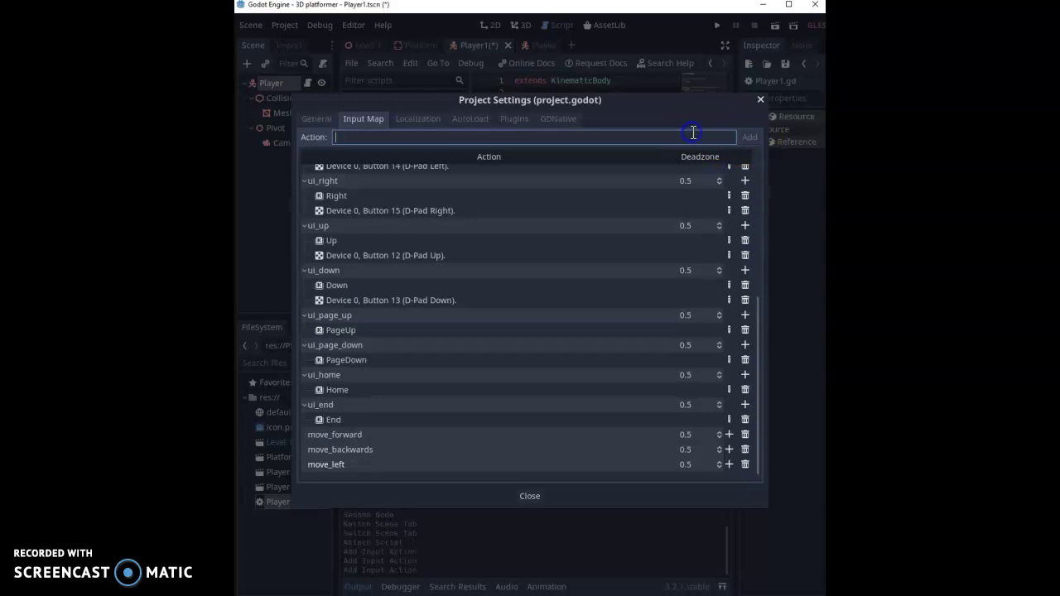
type("move_right")
left_click(749, 138)
double_click(368, 420)
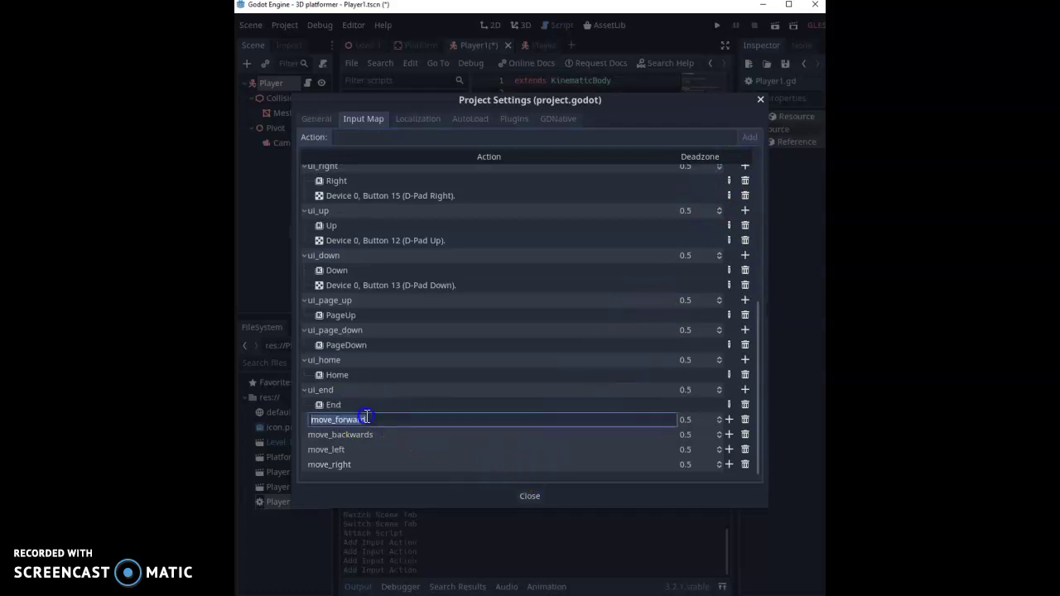
Bind the W key to move_forward and S to move_backwards
left_click(727, 420)
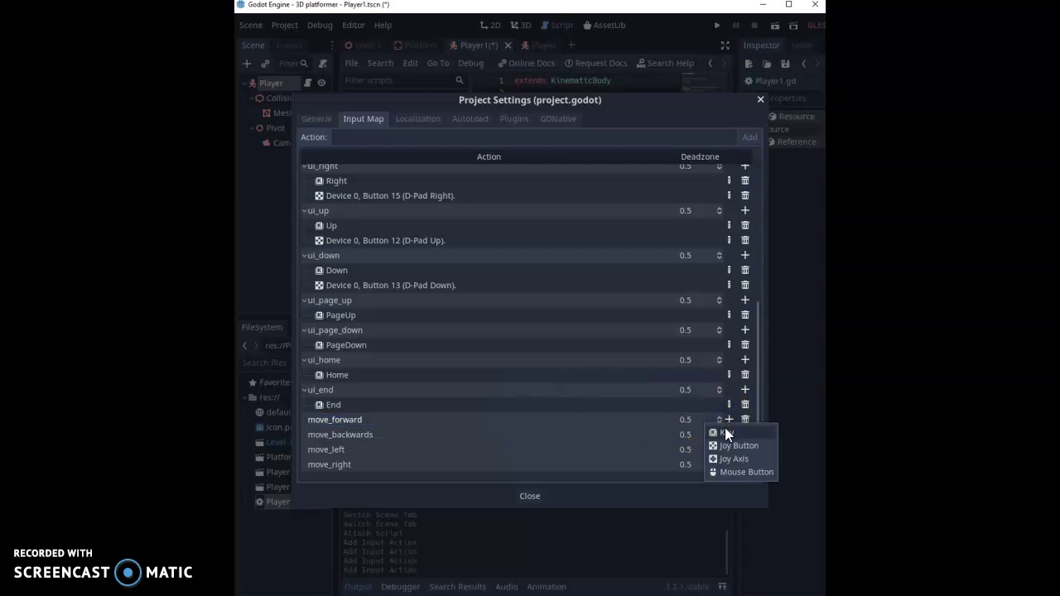
left_click(723, 432)
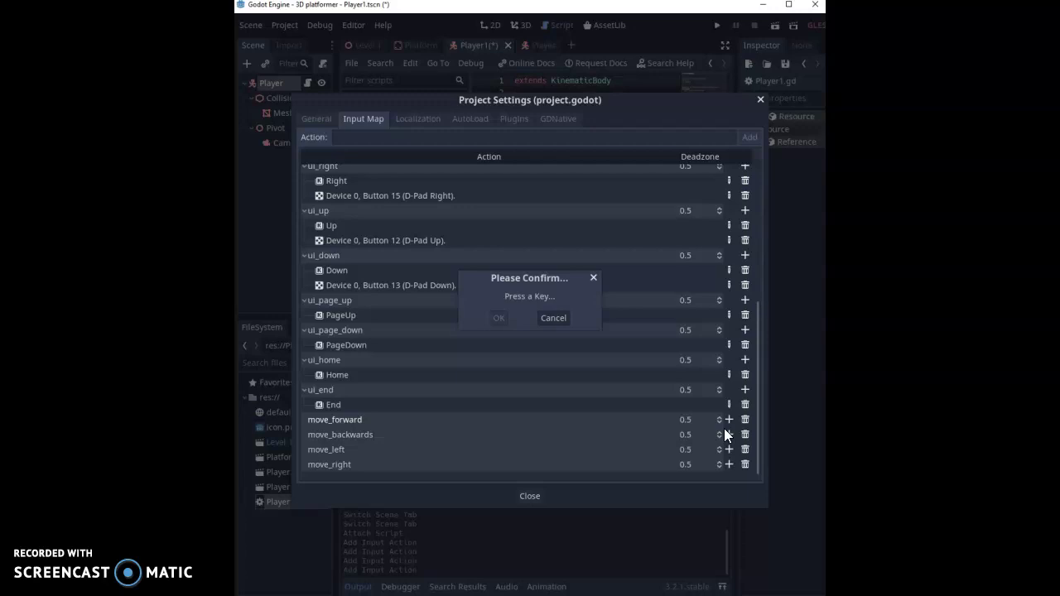
key("w")
left_click(501, 320)
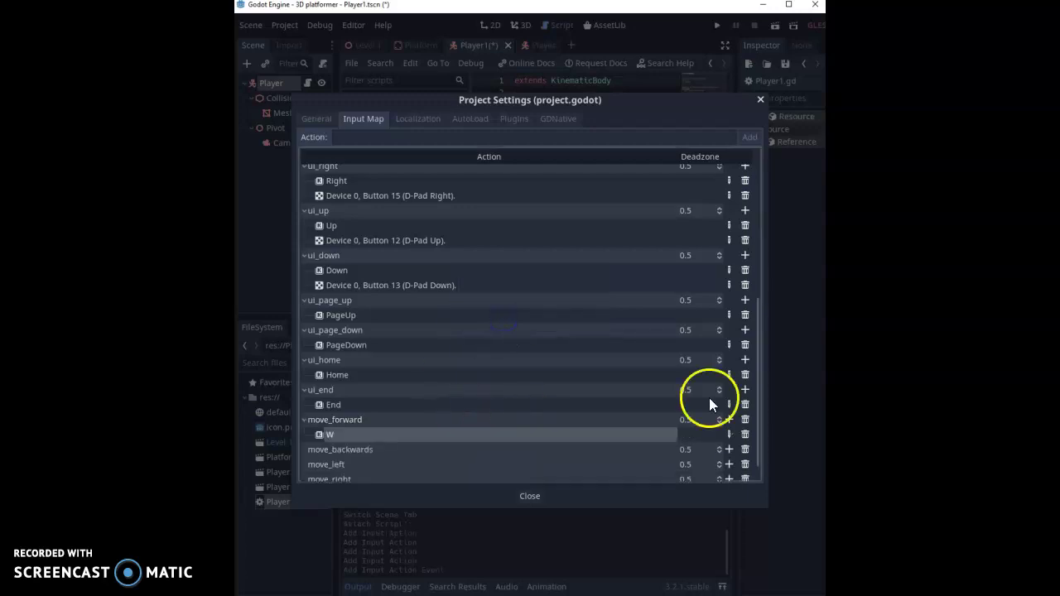
left_click(727, 448)
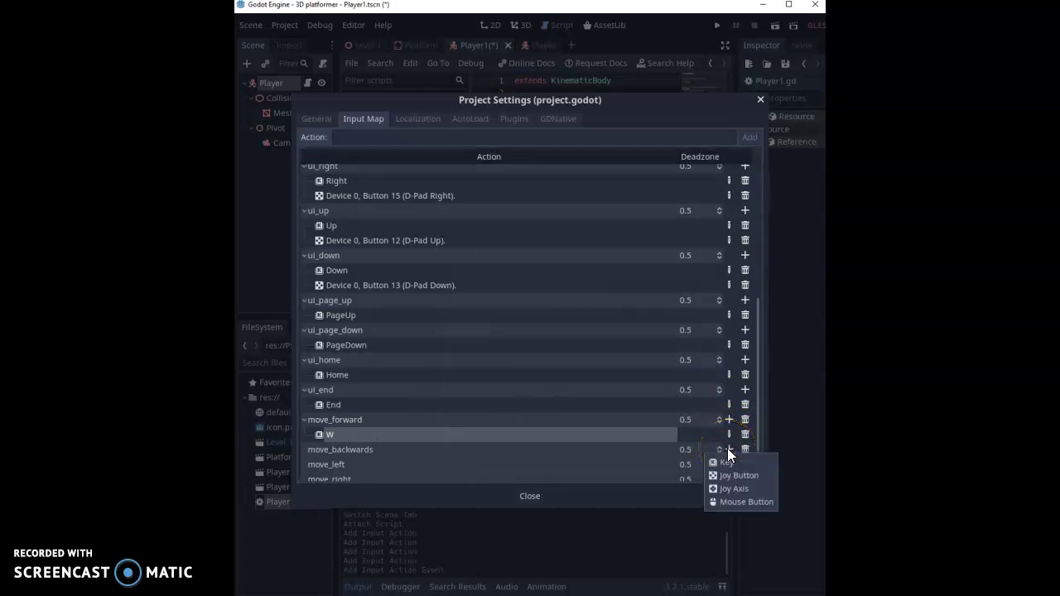
left_click(727, 460)
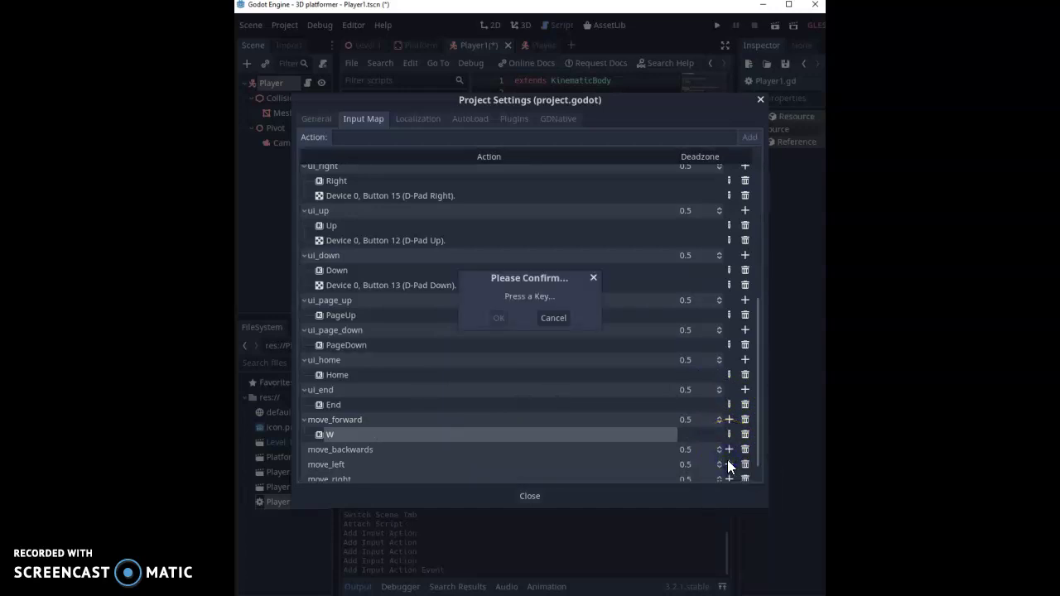
key("s")
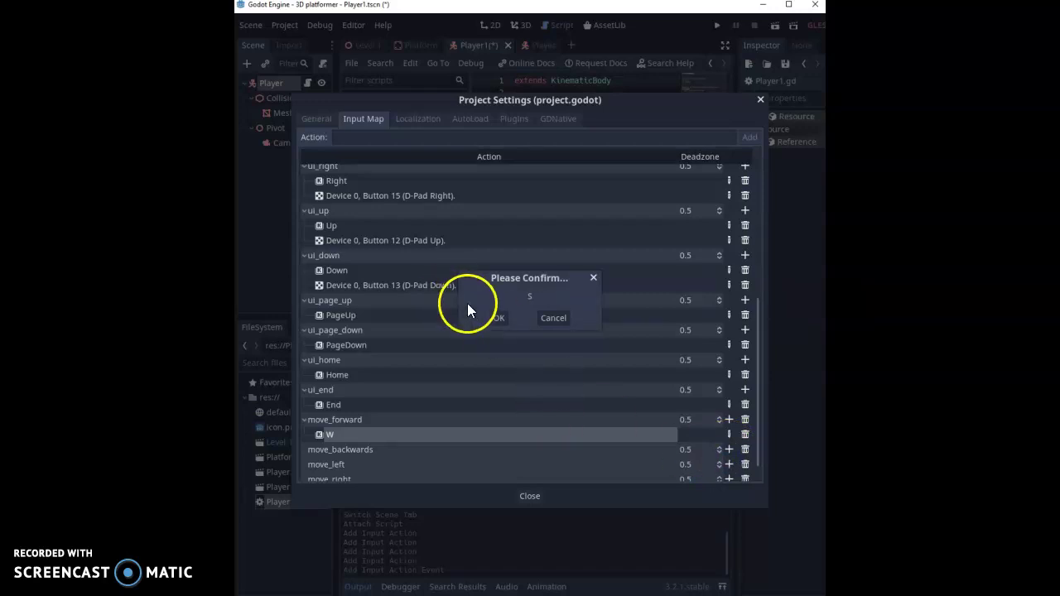
left_click(499, 319)
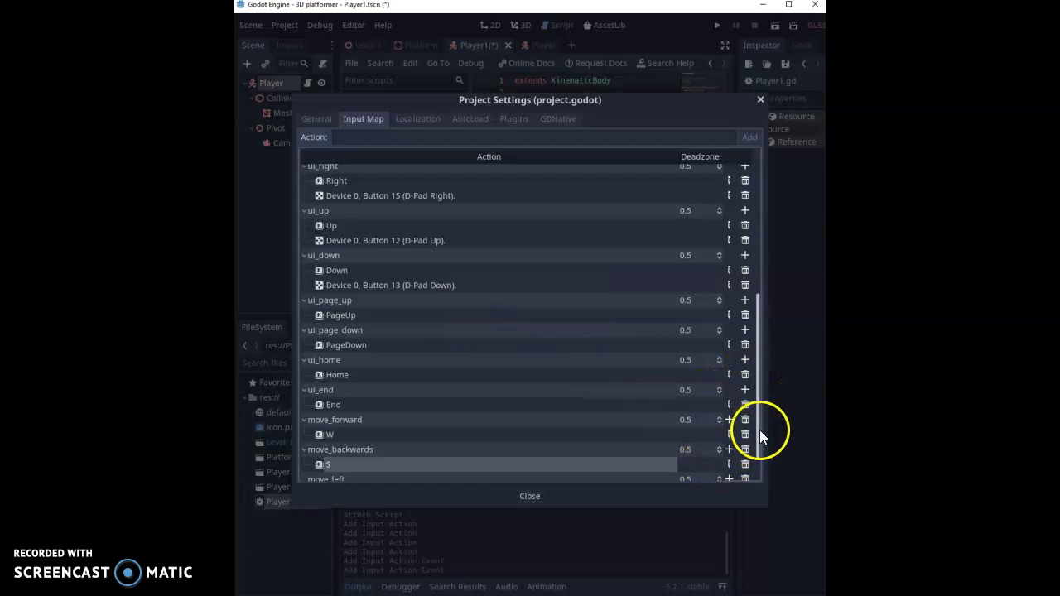
Bind the A key to move_left and D to move_right
scroll(759, 430, "down", 1)
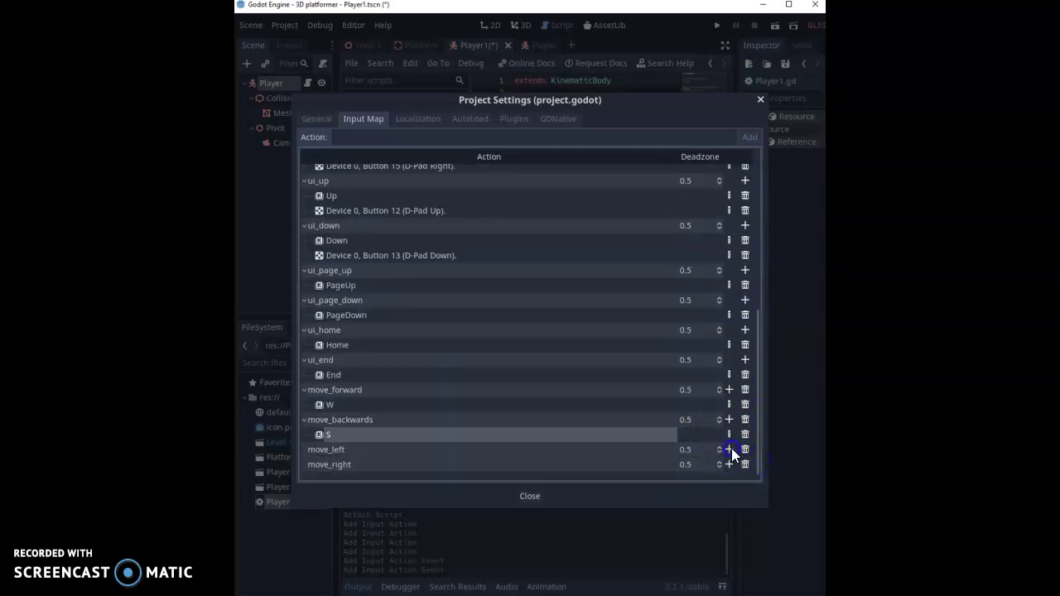
left_click(729, 448)
left_click(729, 462)
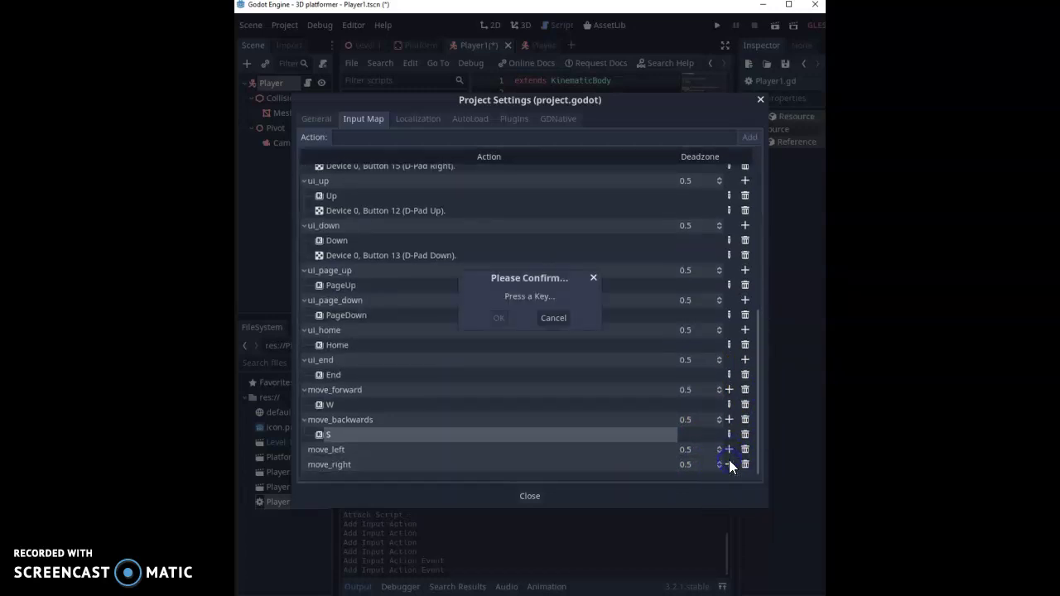
key("a")
left_click(493, 318)
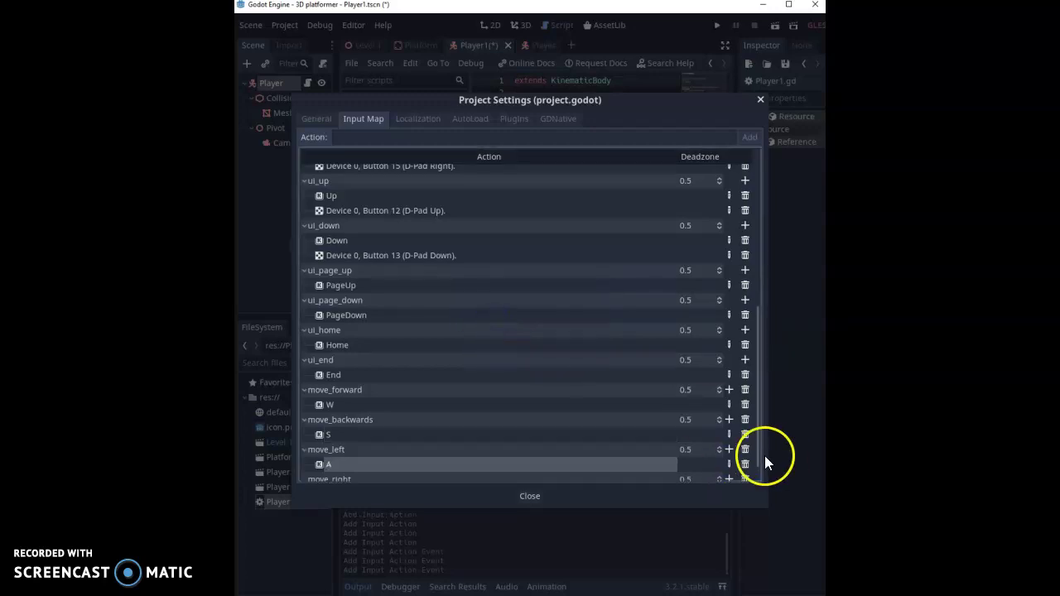
scroll(758, 472, "down", 1)
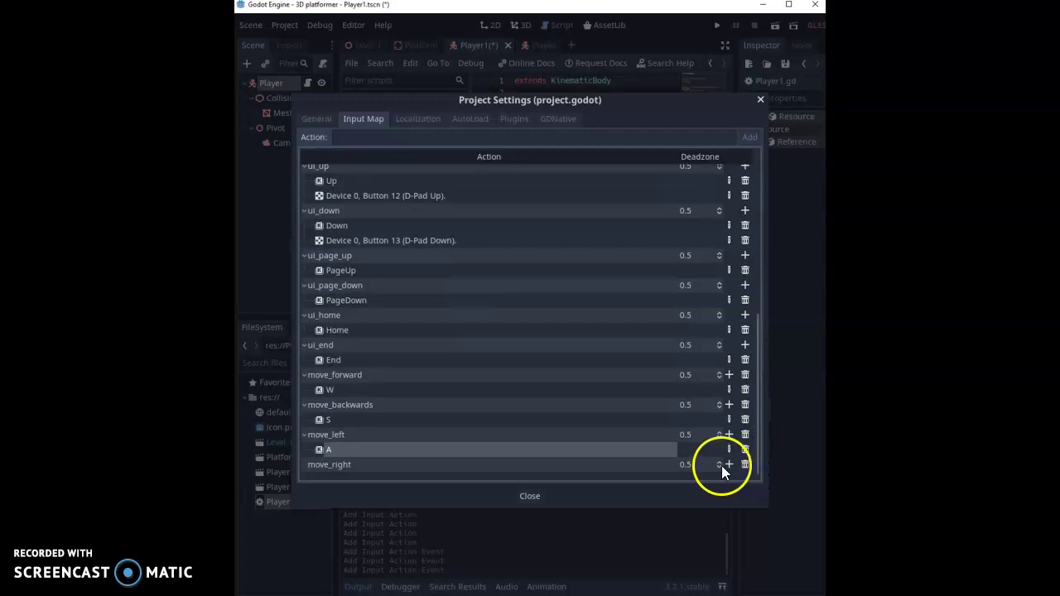
left_click(729, 465)
left_click(729, 475)
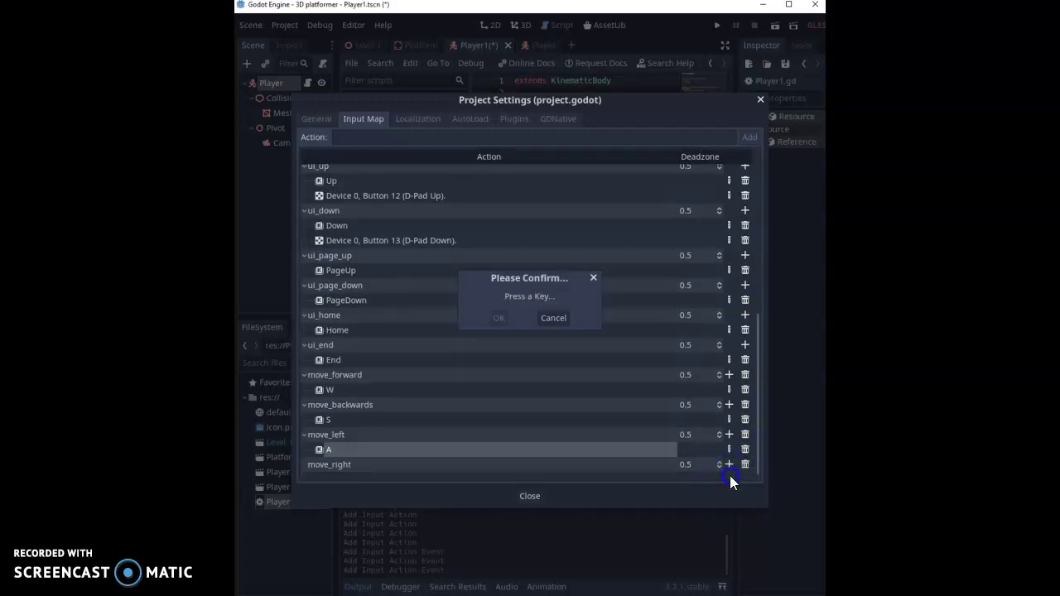
key("d")
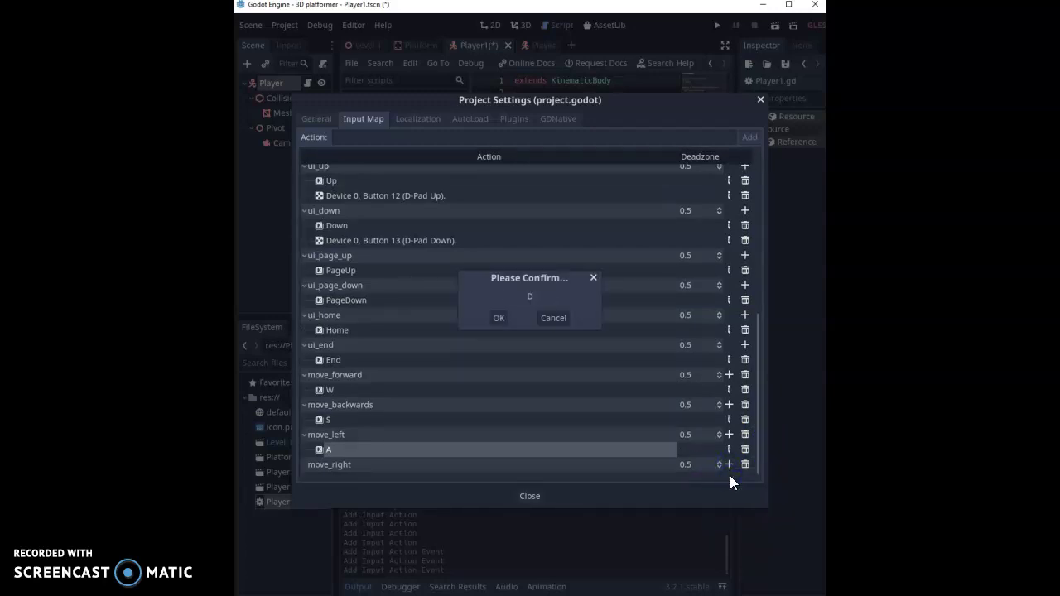
left_click(497, 319)
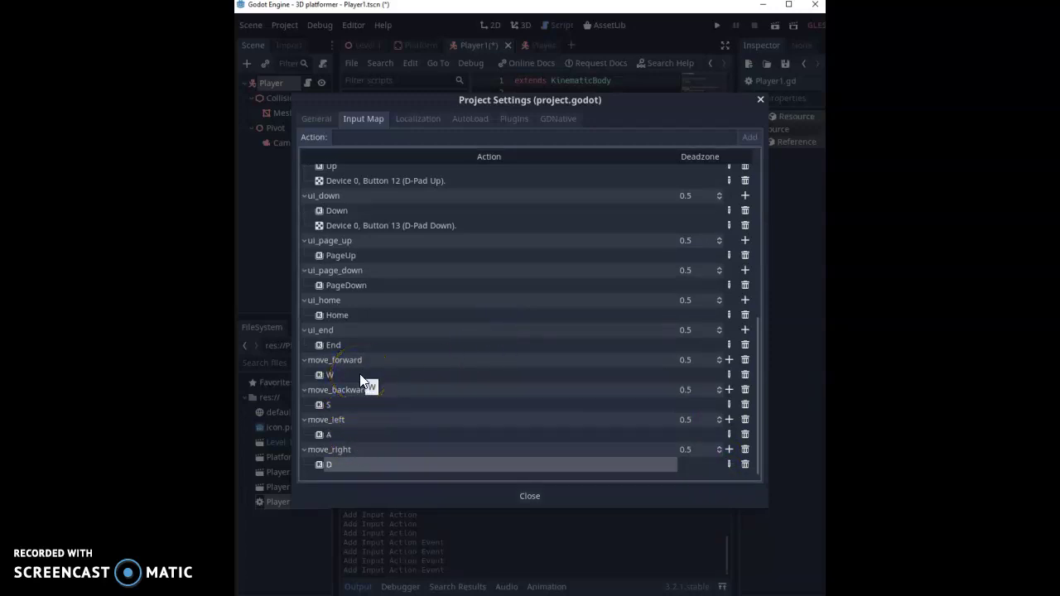
Close Project Settings and go back to the Player1.gd script in the editor
left_click(543, 499)
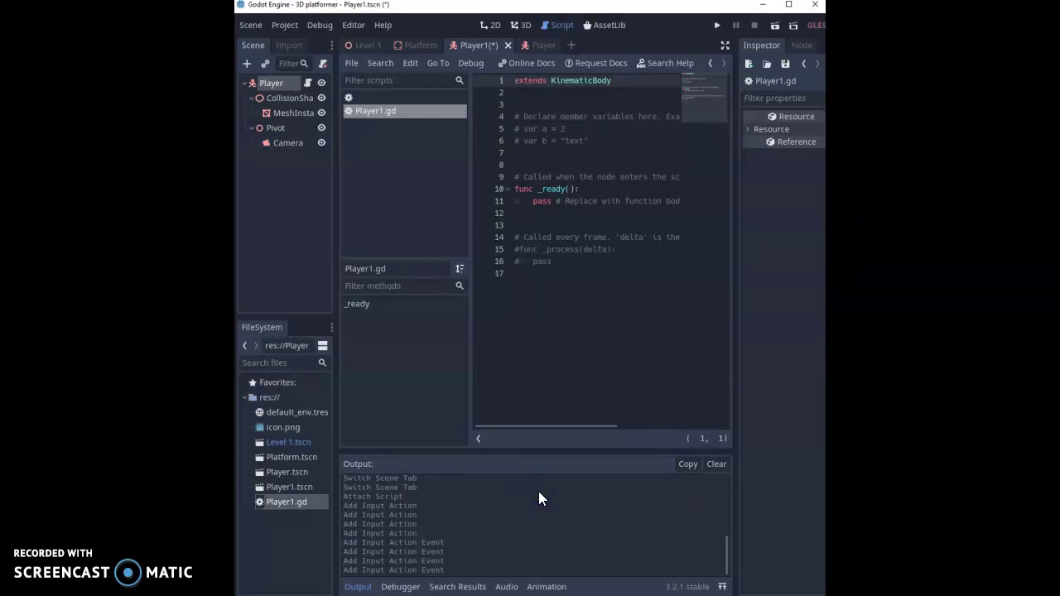
left_click(527, 224)
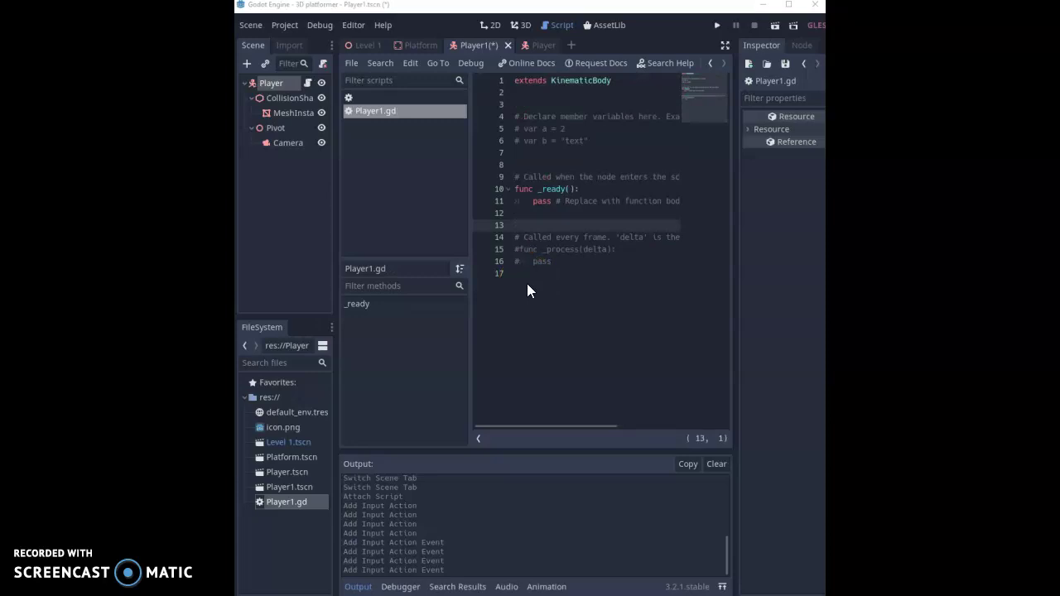
left_click(261, 568)
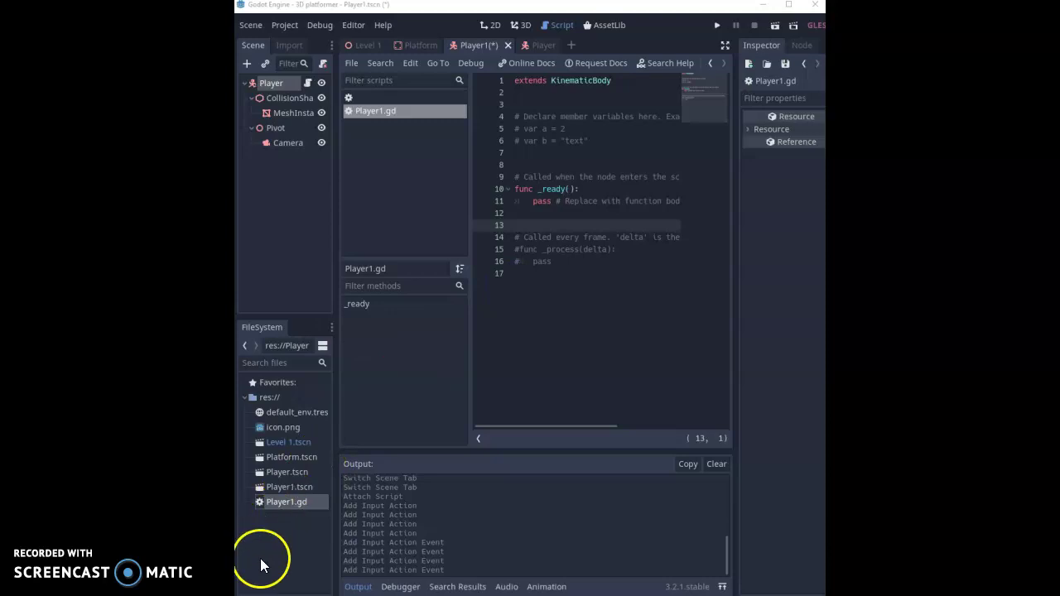